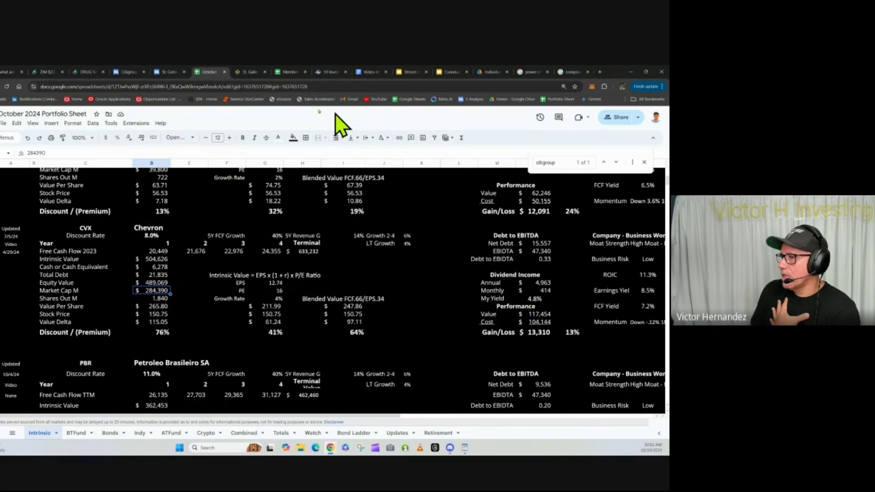
# - Switch to Simply Wall St and open the Chevron stock report by searching for CVX
pyautogui.click(249, 72)
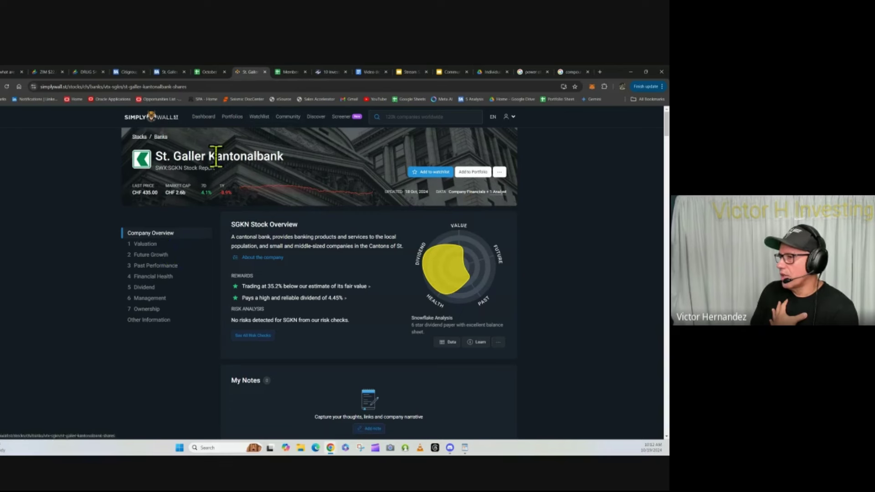
pyautogui.click(423, 116)
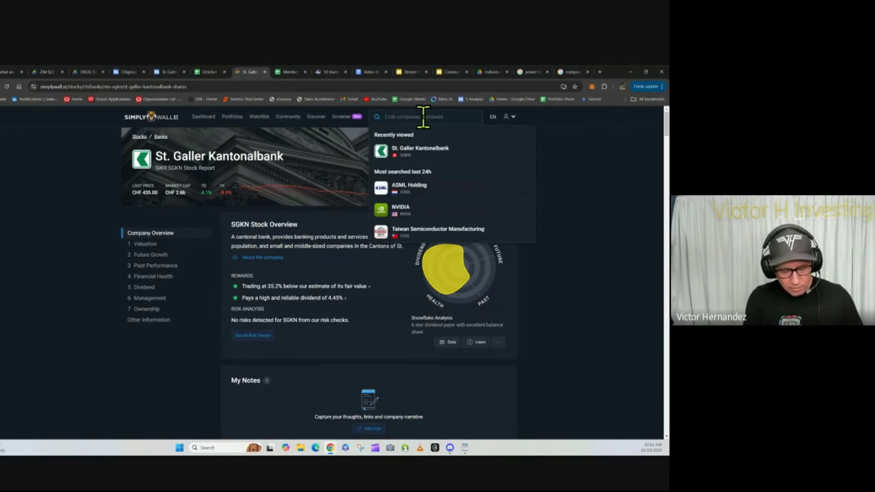
pyautogui.write('CVX')
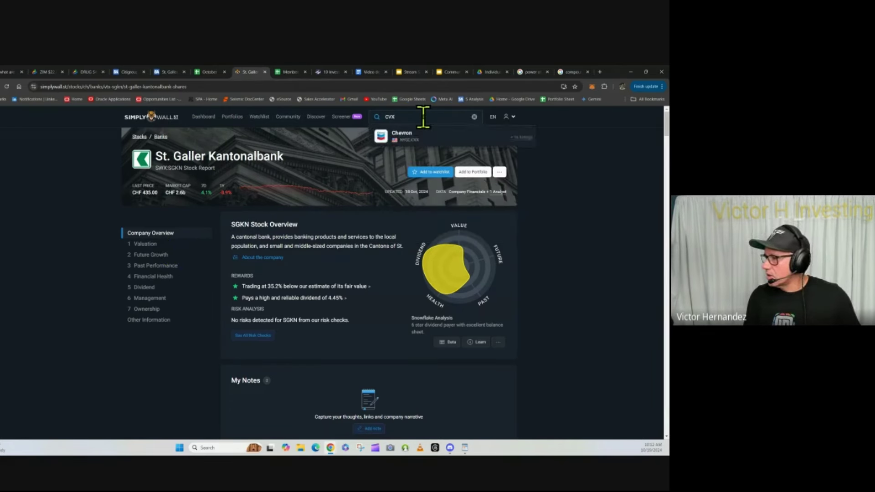
pyautogui.click(423, 136)
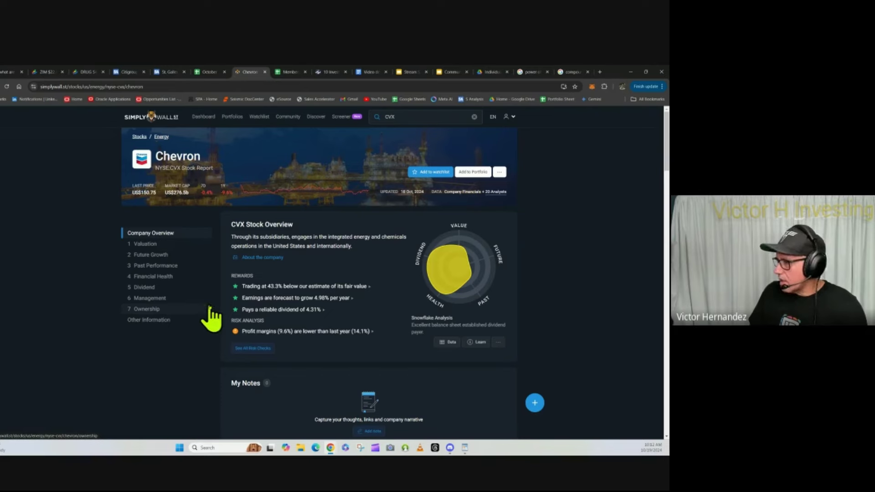
# - Look over Chevron's company overview and search the site for "CVX WACC"
pyautogui.scroll(-2, 208, 318)
pyautogui.scroll(-5, 206, 318)
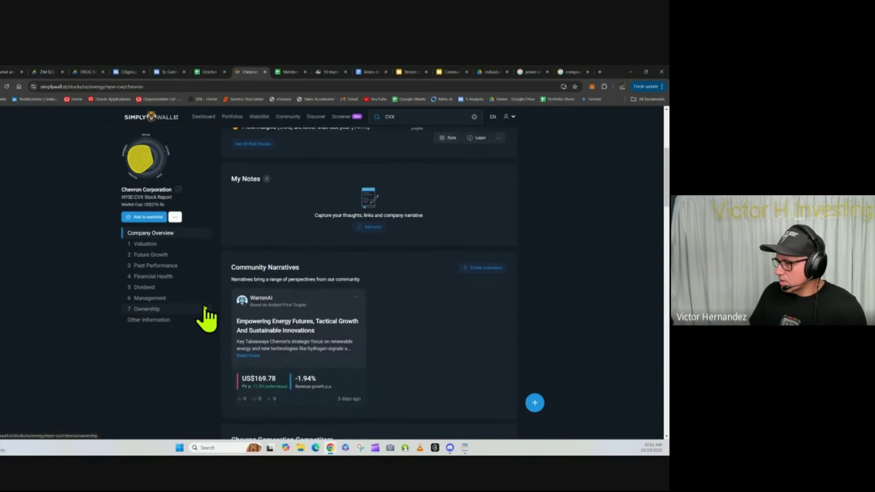
pyautogui.scroll(7, 206, 314)
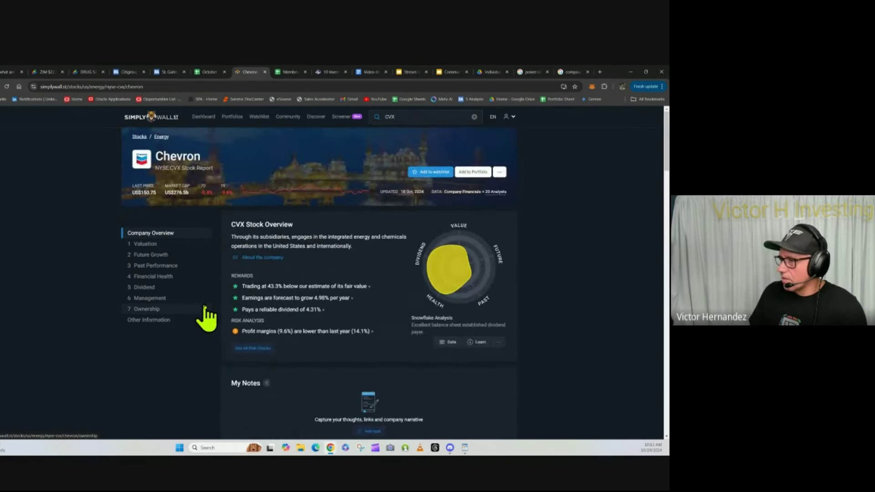
pyautogui.click(421, 118)
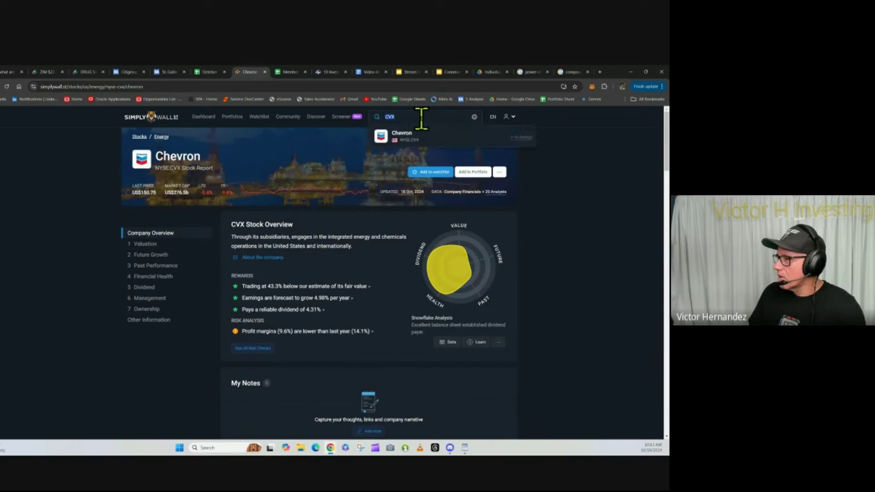
pyautogui.write('WACC')
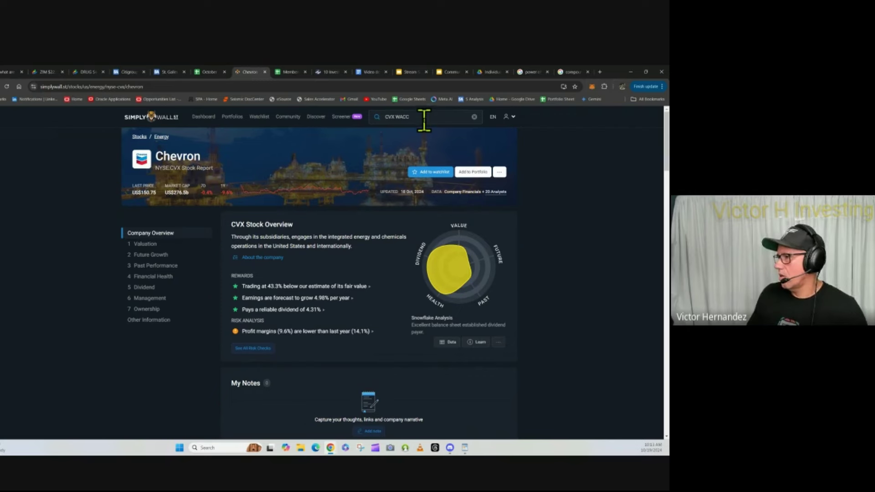
# - Search Google Images for "WACC for CVX" and narrow the results to weighted average cost of capital
pyautogui.click(577, 72)
pyautogui.moveTo(127, 127); pyautogui.dragTo(32, 122)
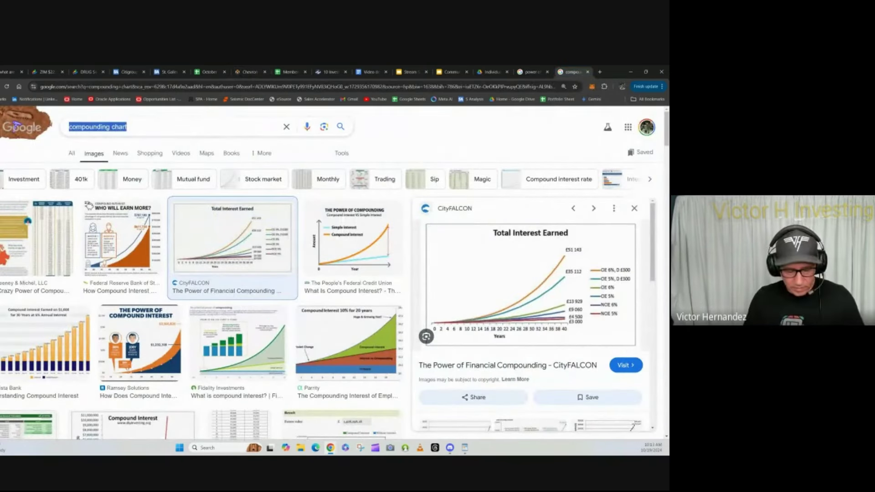
pyautogui.write('WACC for VC')
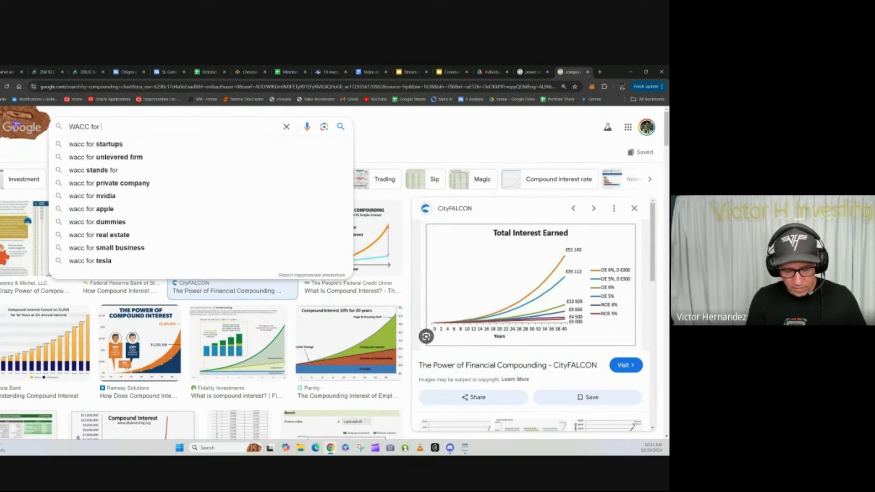
pyautogui.press('BackSpace')
pyautogui.press('BackSpace')
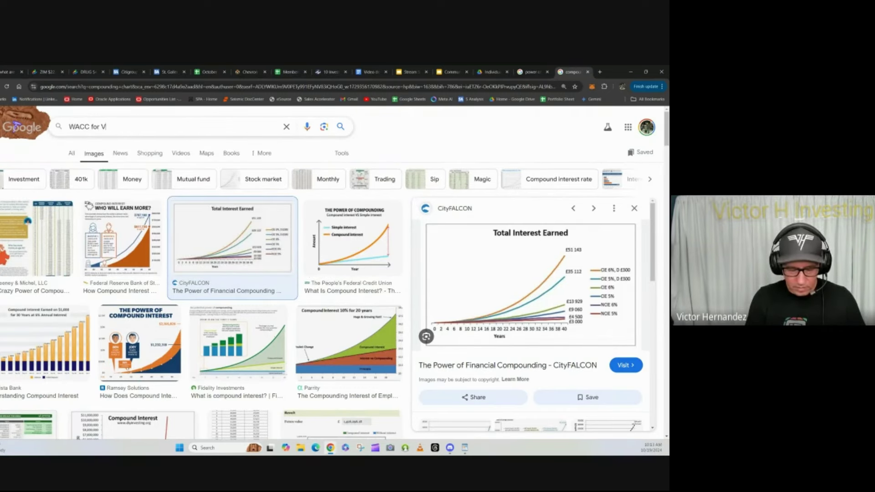
pyautogui.write('CVX')
pyautogui.press('Return')
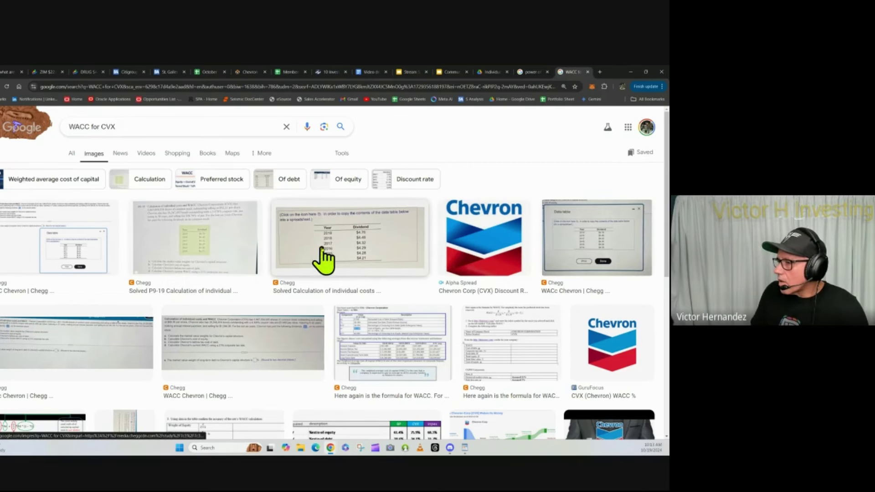
pyautogui.click(58, 180)
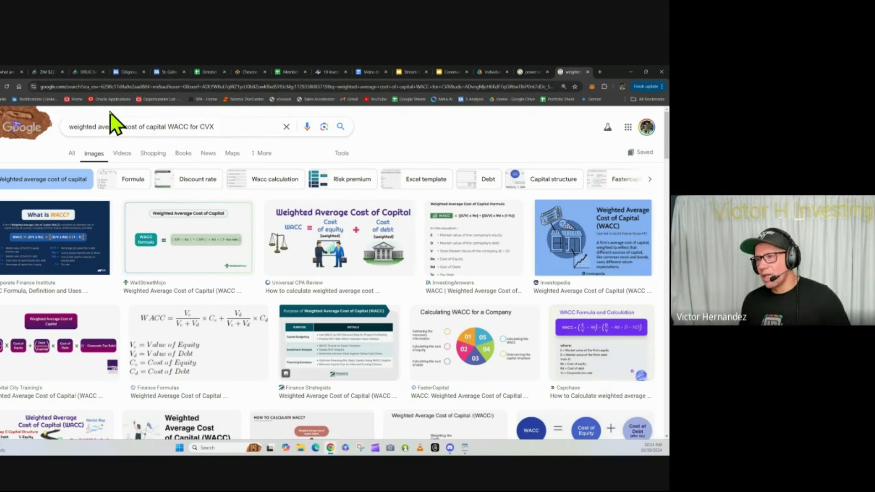
# - Return to the October 2024 Portfolio Sheet and inspect the discount rate in Chevron's valuation block
pyautogui.click(207, 73)
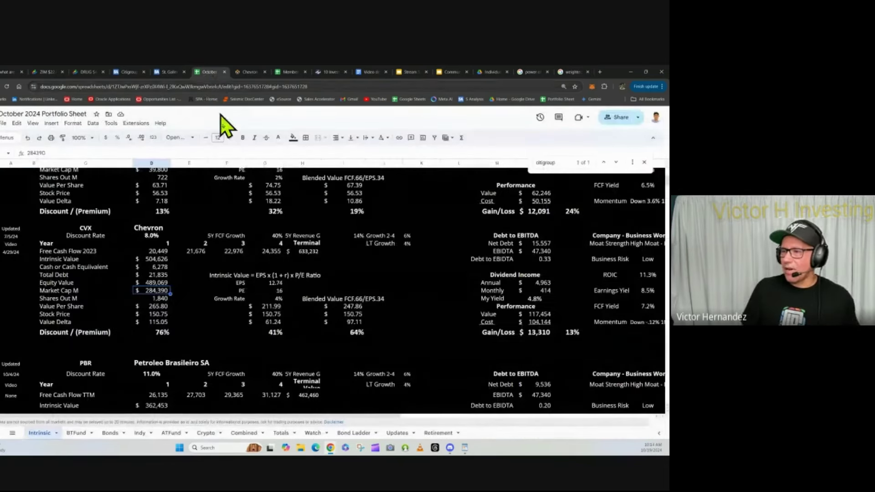
pyautogui.click(157, 237)
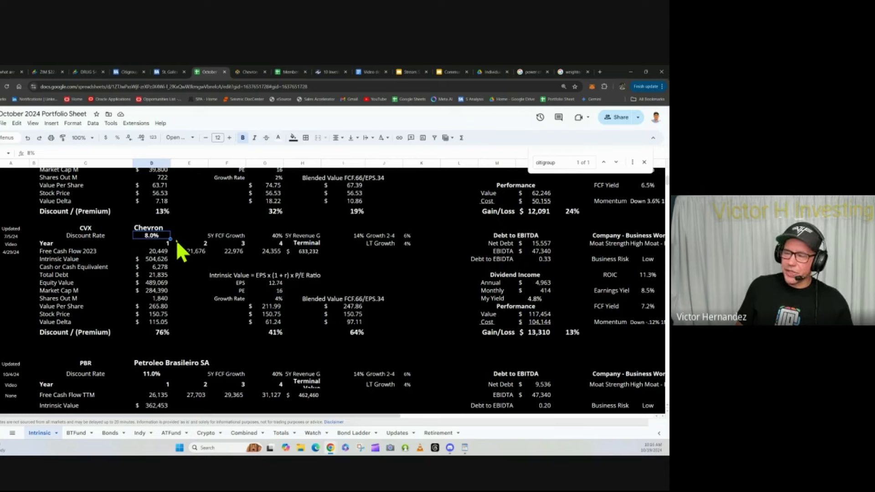
pyautogui.click(104, 237)
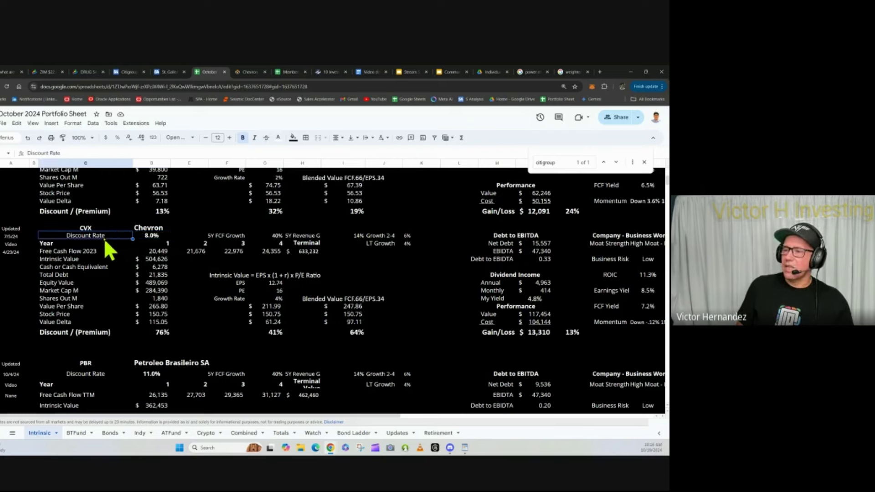
pyautogui.click(155, 236)
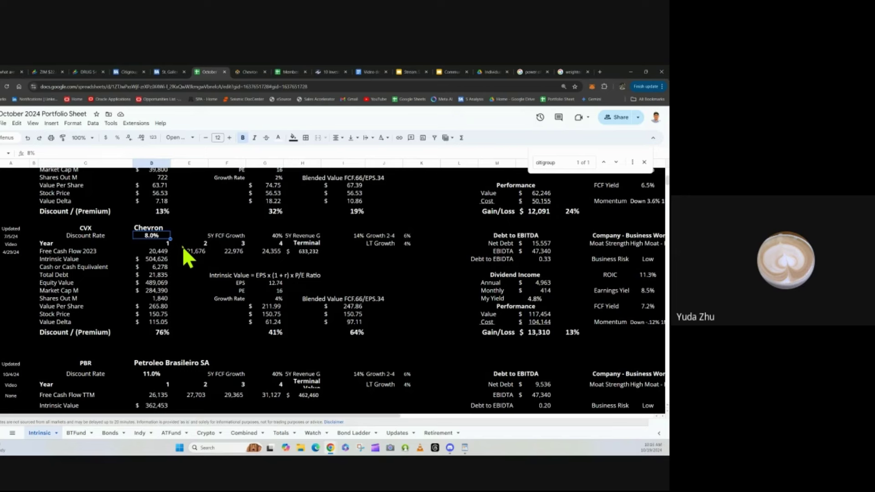
# - Compare the discount rates in the Chevron and Petroleo Brasileiro SA valuation blocks
pyautogui.scroll(-1, 212, 284)
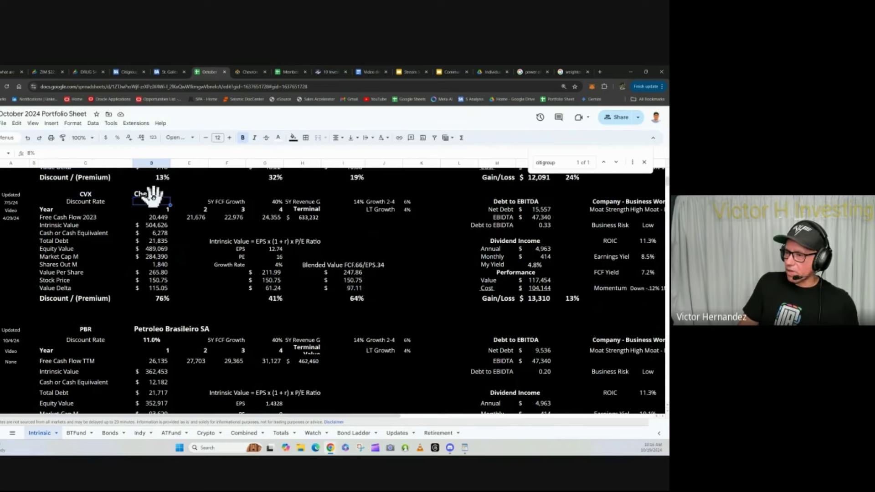
pyautogui.click(191, 330)
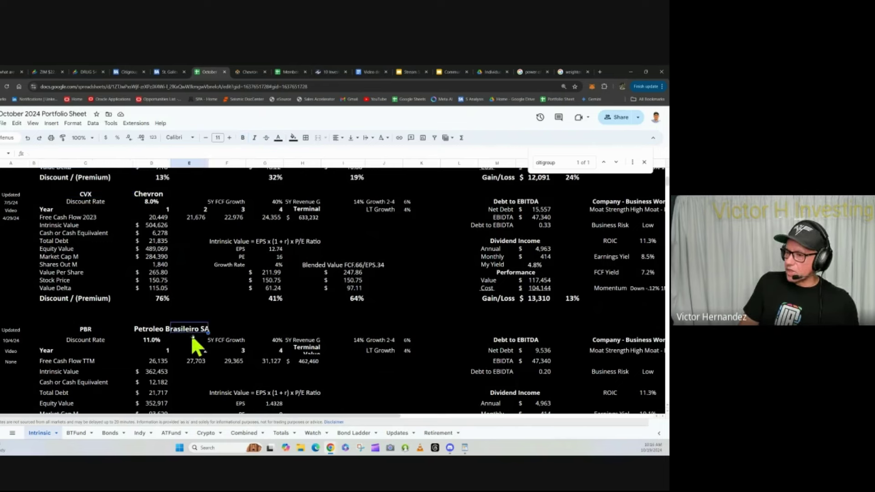
pyautogui.click(153, 330)
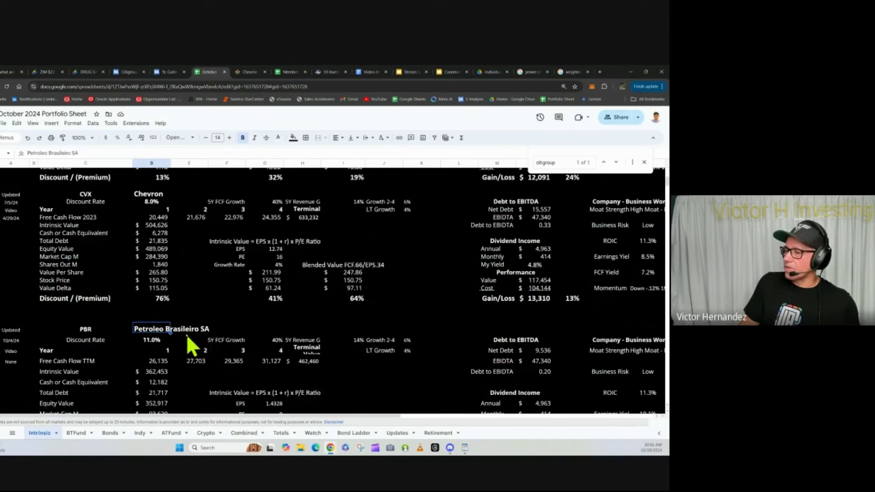
pyautogui.click(94, 332)
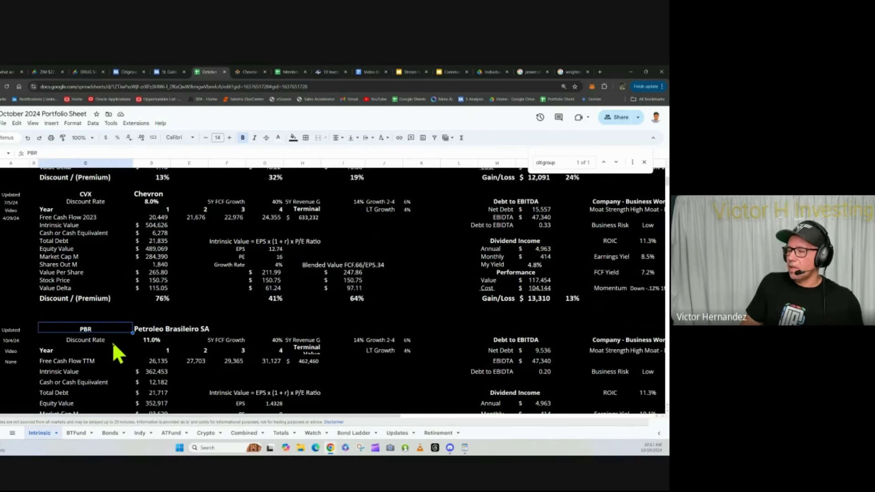
pyautogui.click(152, 340)
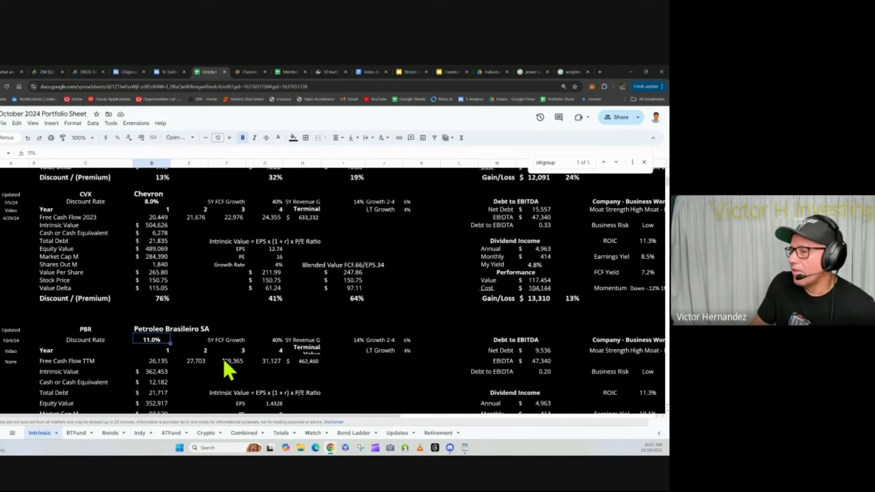
pyautogui.click(154, 201)
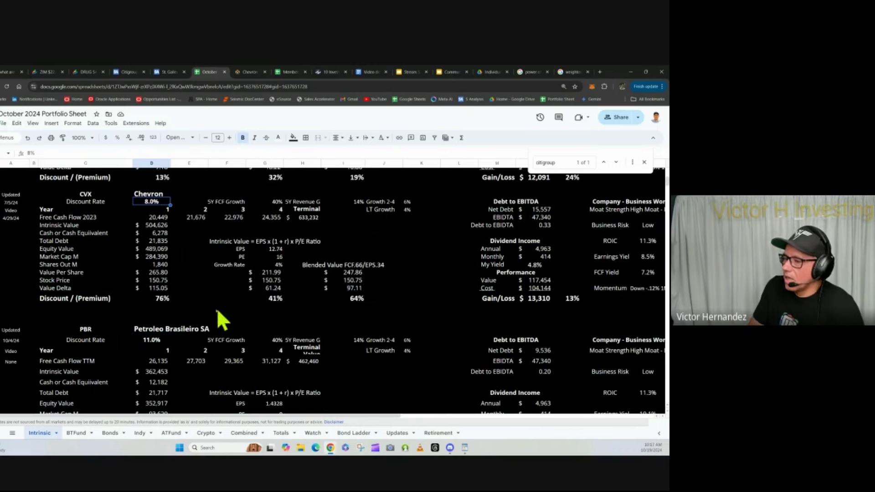
pyautogui.click(160, 343)
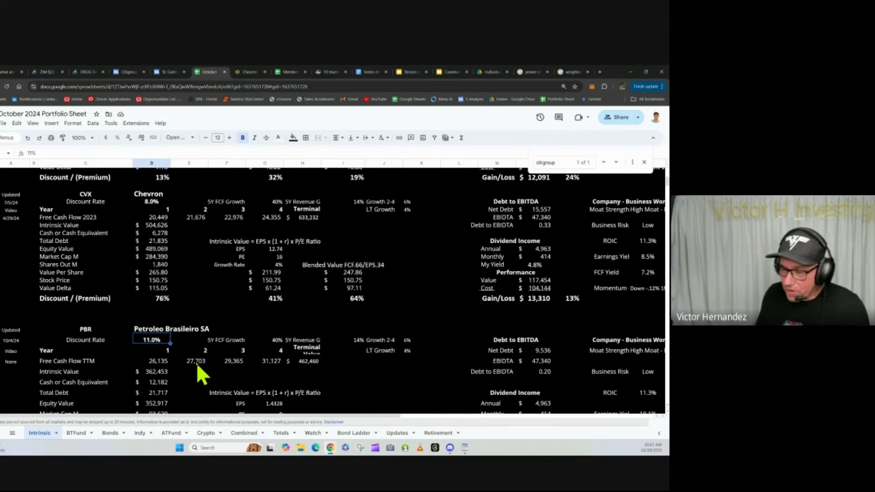
pyautogui.click(92, 194)
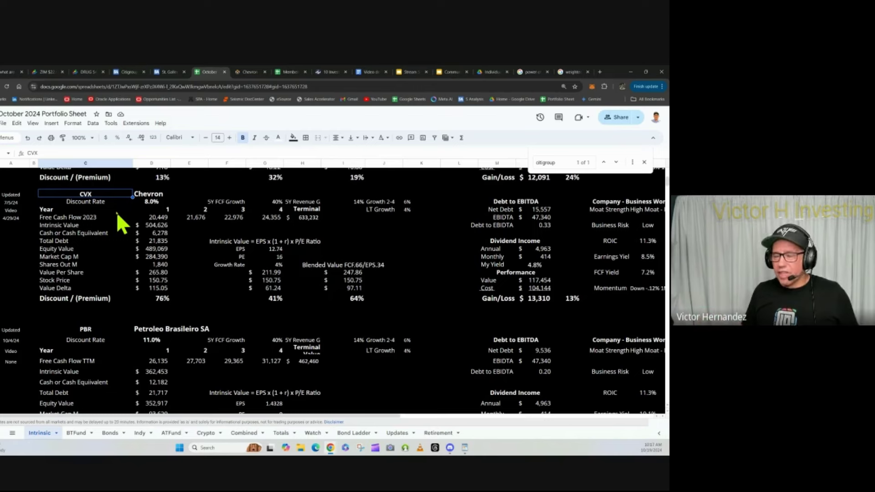
pyautogui.click(152, 202)
pyautogui.click(164, 195)
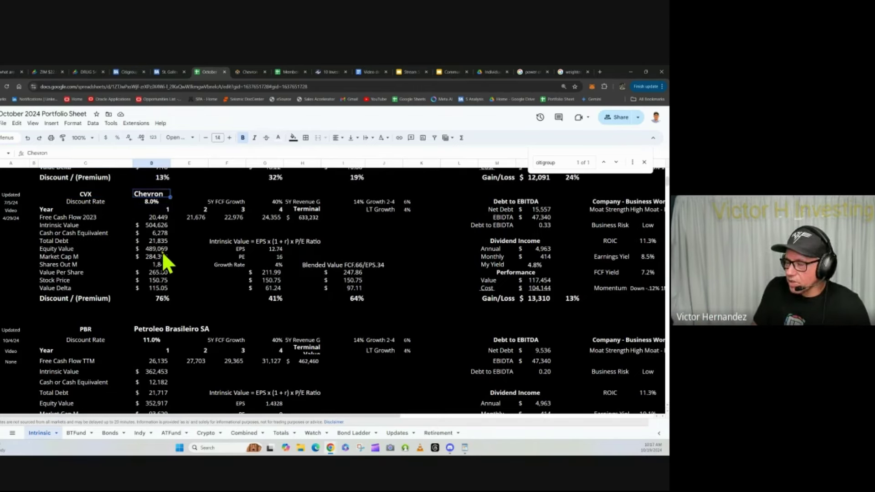
pyautogui.click(169, 330)
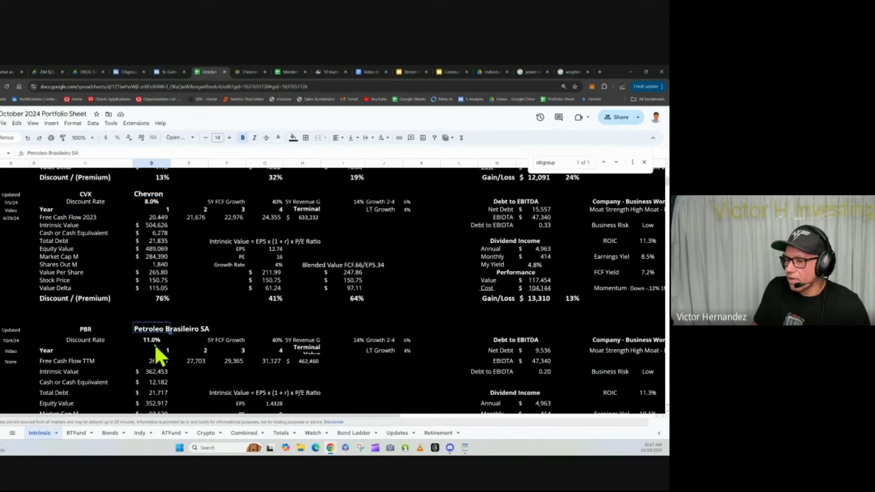
pyautogui.click(154, 341)
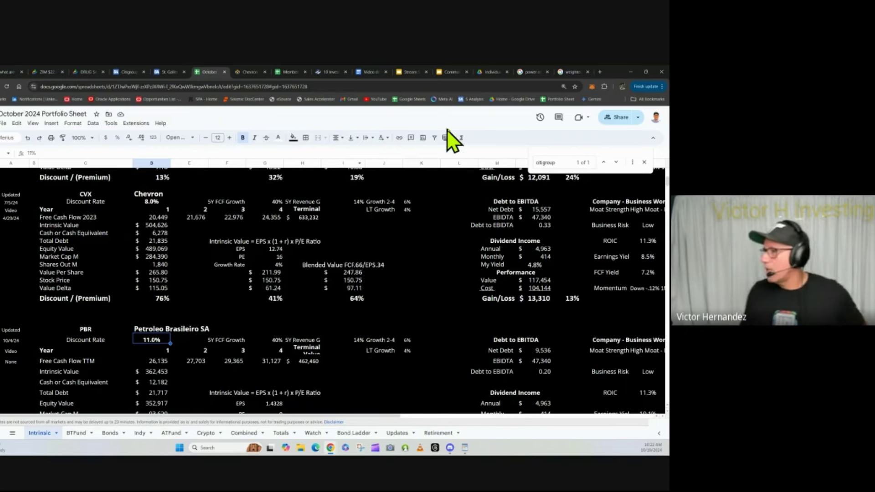
# - Switch to Google Drive and open the Copy of Retirement Model spreadsheet from the Member Content folder
pyautogui.click(492, 72)
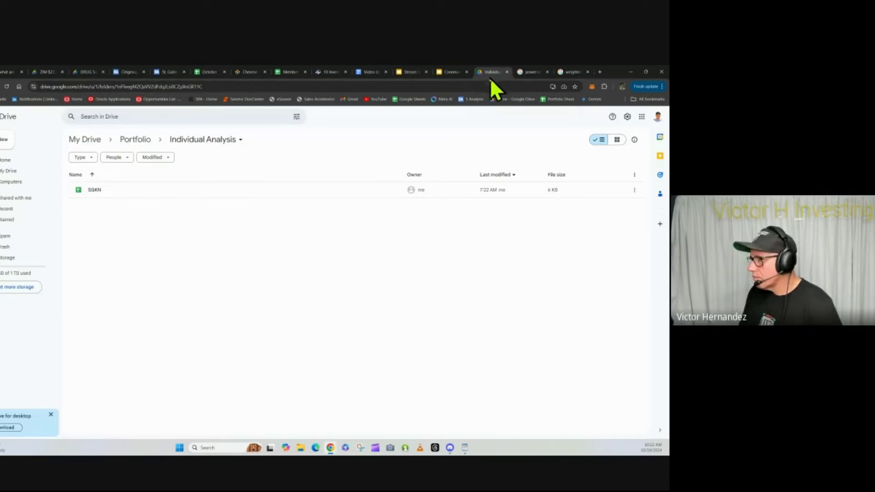
pyautogui.click(11, 171)
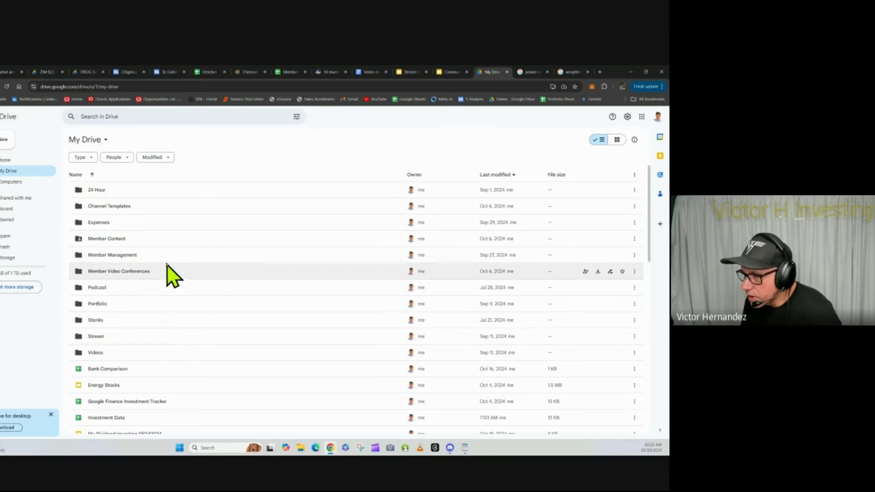
pyautogui.doubleClick(159, 243)
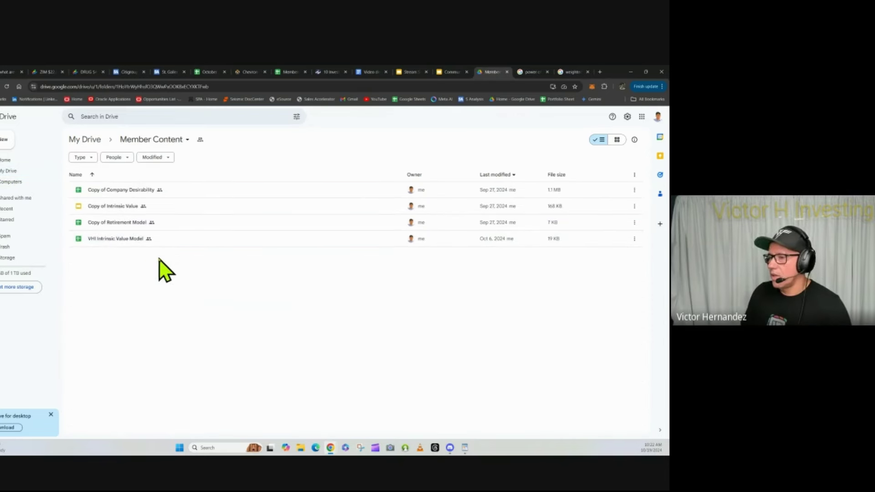
pyautogui.doubleClick(136, 223)
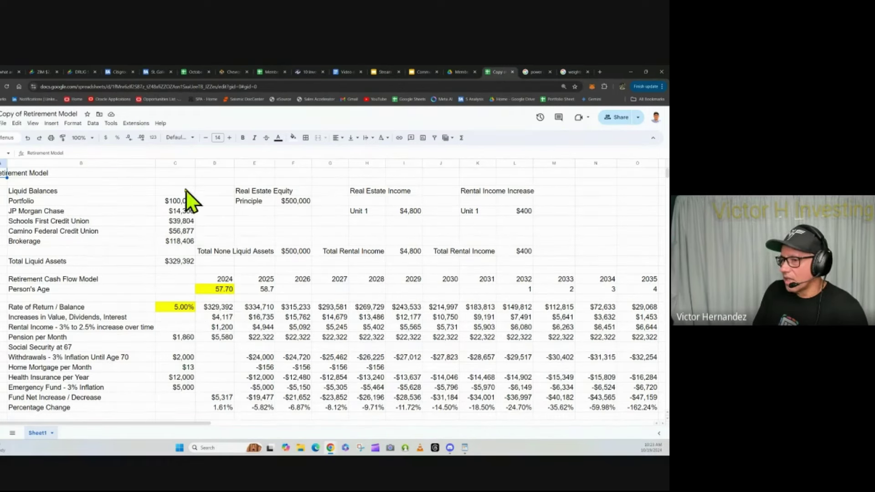
# - Examine the Social Security at 67 row of the retirement cash flow model across the projected years up to 2043
pyautogui.scroll(-2, 160, 269)
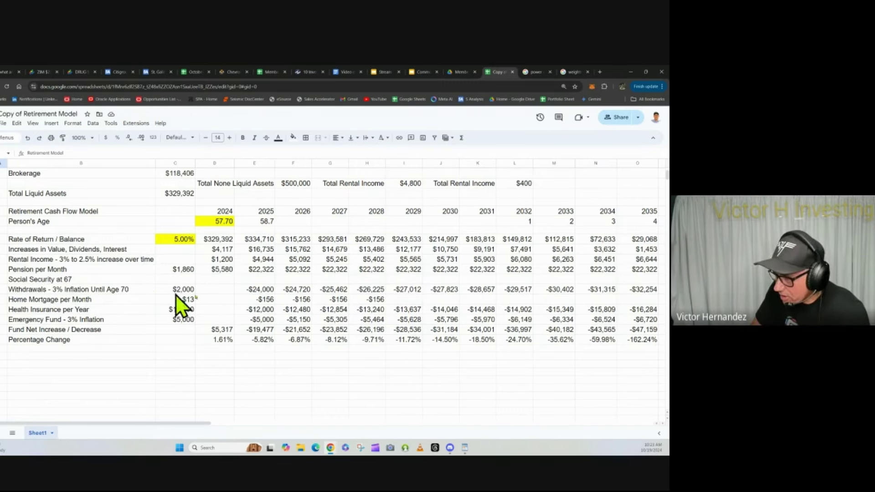
pyautogui.click(436, 278)
pyautogui.press('Right')
pyautogui.press('Right')
pyautogui.press('Right')
pyautogui.press('Right')
pyautogui.press('Right')
pyautogui.press('Right')
pyautogui.press('Right')
pyautogui.press('Right')
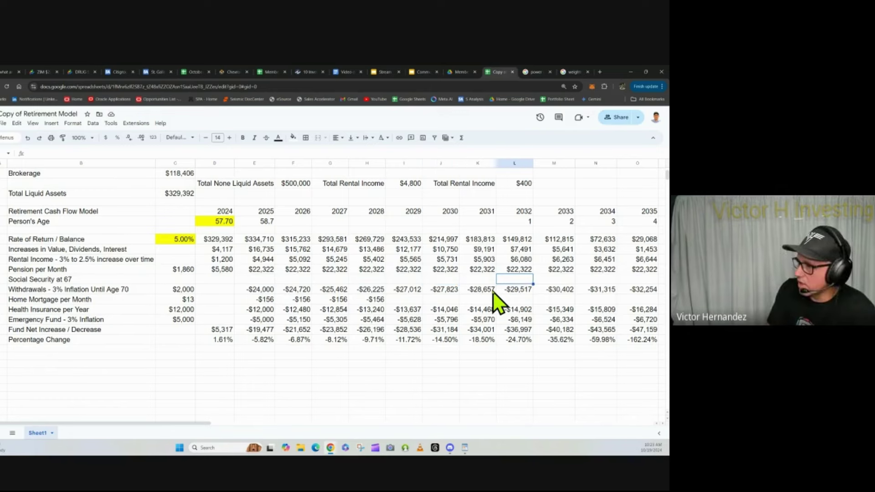
pyautogui.press('Right')
pyautogui.press('Right')
pyautogui.press('Right')
pyautogui.press('Right')
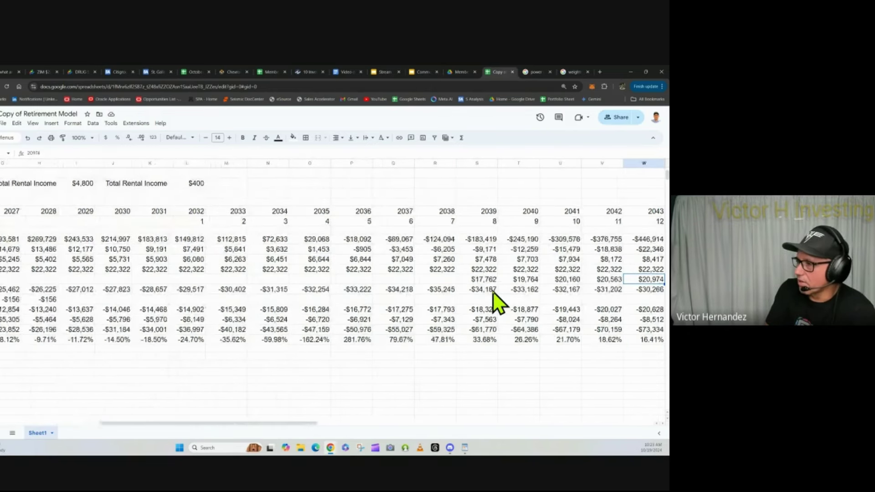
# - Trace the Social Security at 67 row from 2043 back through the first benefit year to the row label
pyautogui.press('Left')
pyautogui.press('Left')
pyautogui.press('Left')
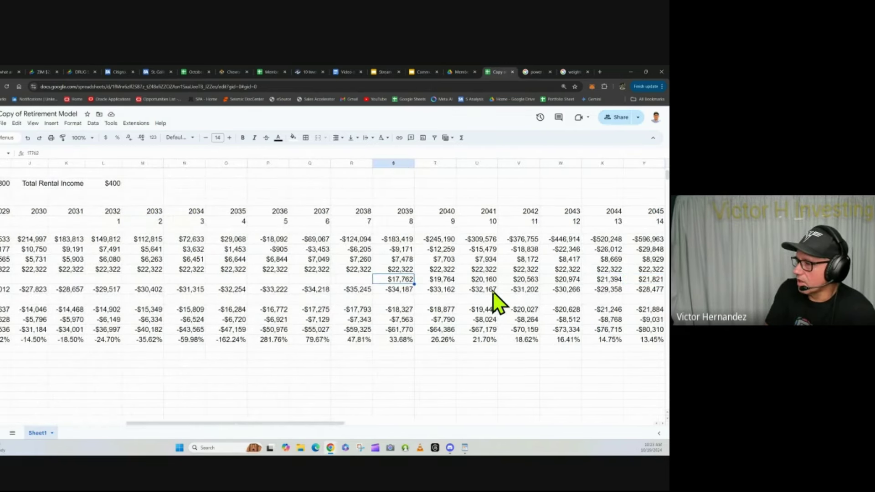
pyautogui.press('Left')
pyautogui.press('Left')
pyautogui.press('Left')
pyautogui.press('Left')
pyautogui.press('Left')
pyautogui.press('Left')
pyautogui.press('Left')
pyautogui.press('Left')
pyautogui.press('Left')
pyautogui.press('Left')
pyautogui.press('Left')
pyautogui.press('Left')
pyautogui.press('Left')
pyautogui.press('Left')
pyautogui.press('Left')
pyautogui.press('Left')
pyautogui.press('Left')
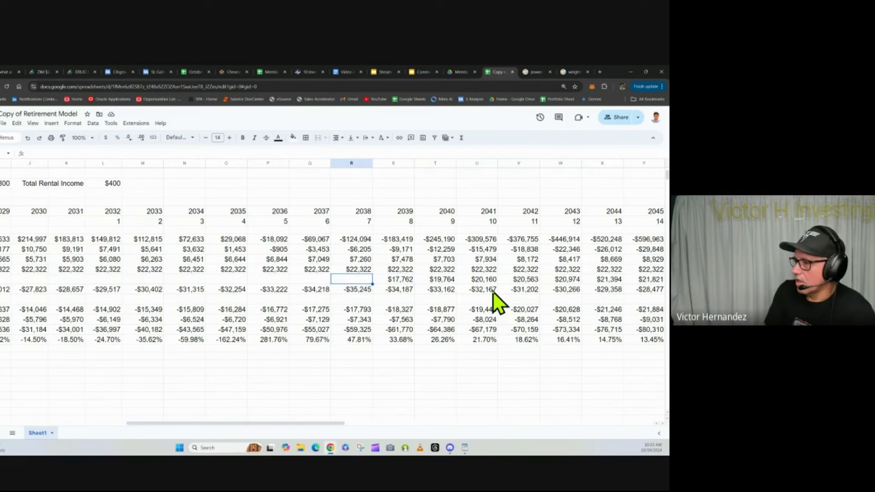
pyautogui.press('Left')
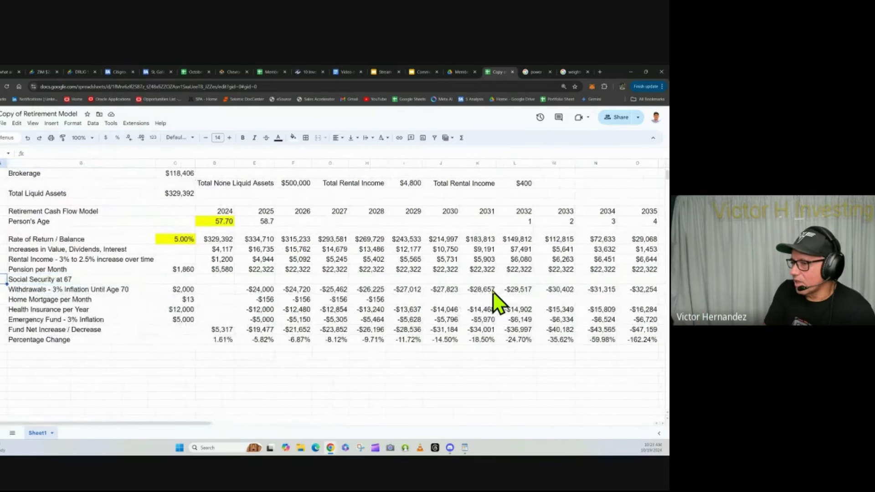
# - Inspect the 2024 investment gains, rental income, pension and Social Security entries in the retirement cash flow model
pyautogui.press('Right')
pyautogui.press('Right')
pyautogui.press('Right')
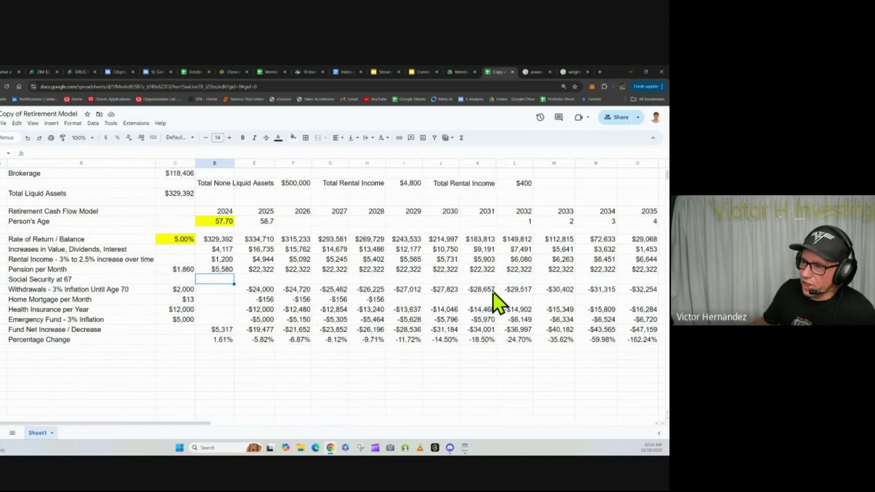
pyautogui.press('Up')
pyautogui.press('Up')
pyautogui.press('Up')
pyautogui.press('Up')
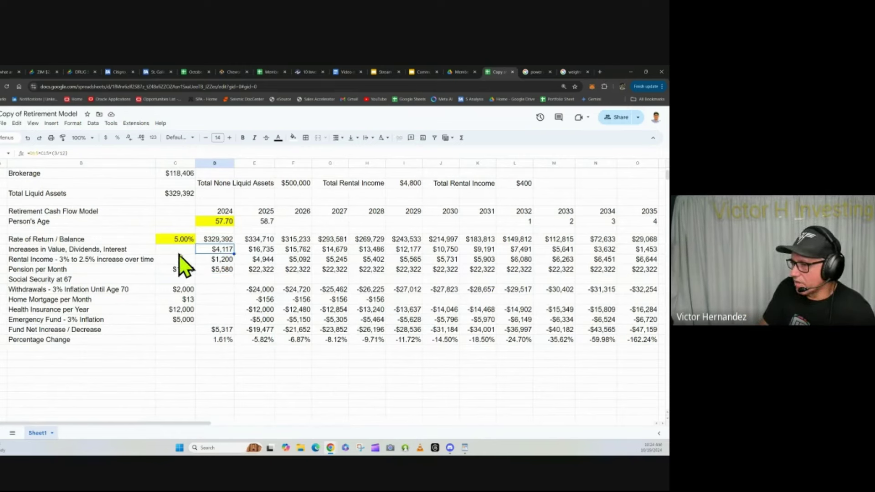
pyautogui.press('Down')
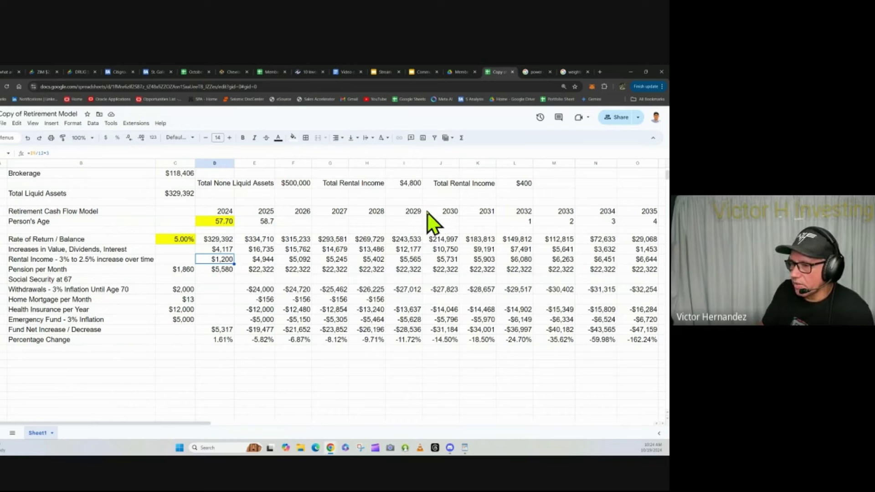
pyautogui.press('Down')
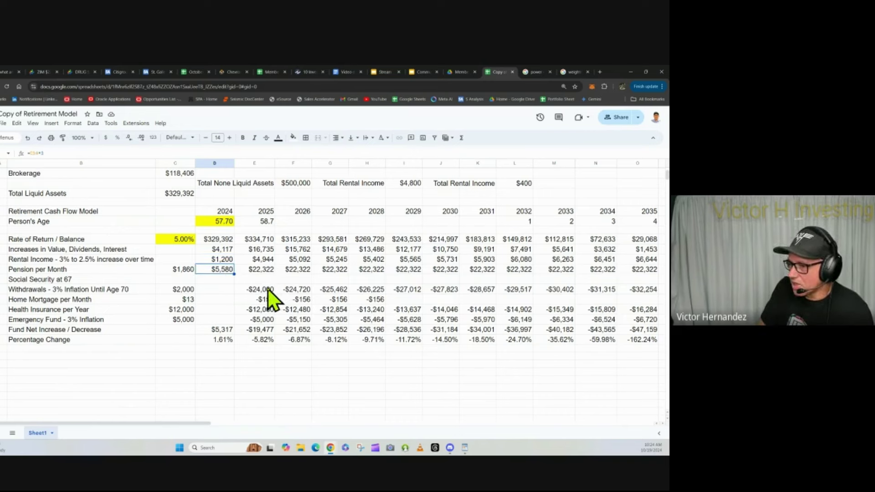
pyautogui.press('Down')
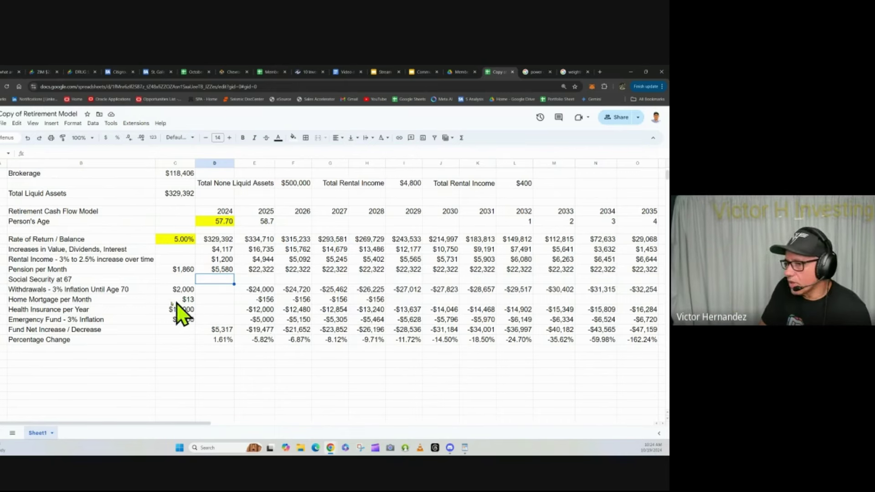
# - Examine the withdrawal and expense rows, checking the 2025 mortgage, health insurance, emergency fund, net change and percentage change entries
pyautogui.moveTo(46, 291); pyautogui.dragTo(40, 345)
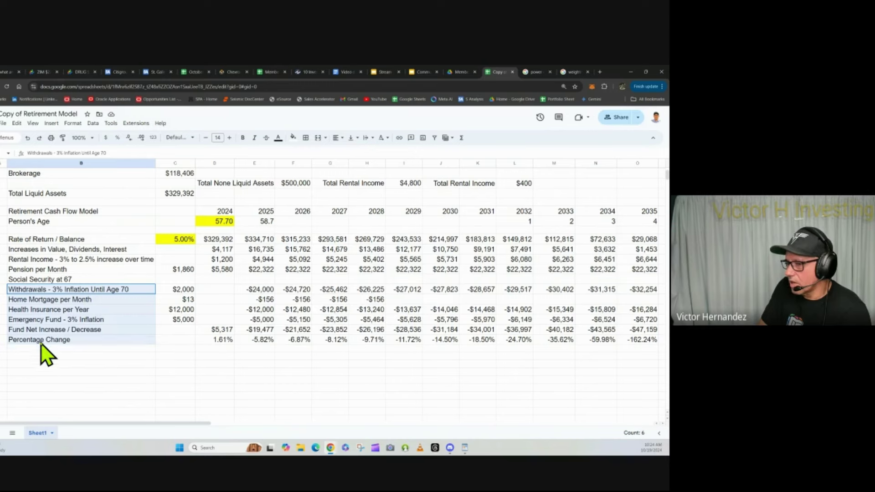
pyautogui.click(262, 292)
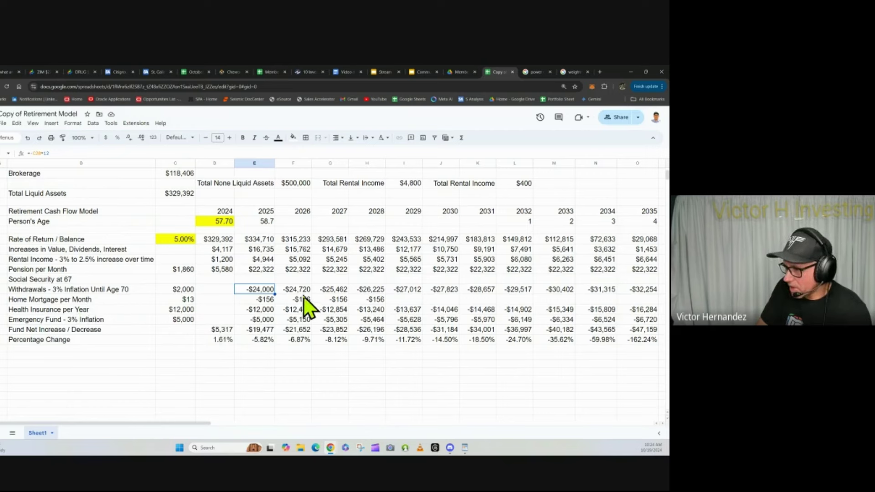
pyautogui.click(301, 291)
pyautogui.click(269, 300)
pyautogui.click(262, 311)
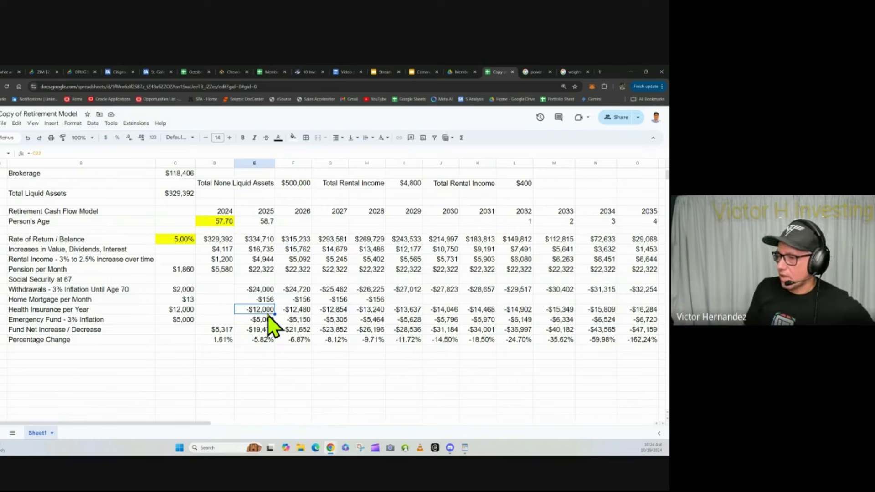
pyautogui.press('Down')
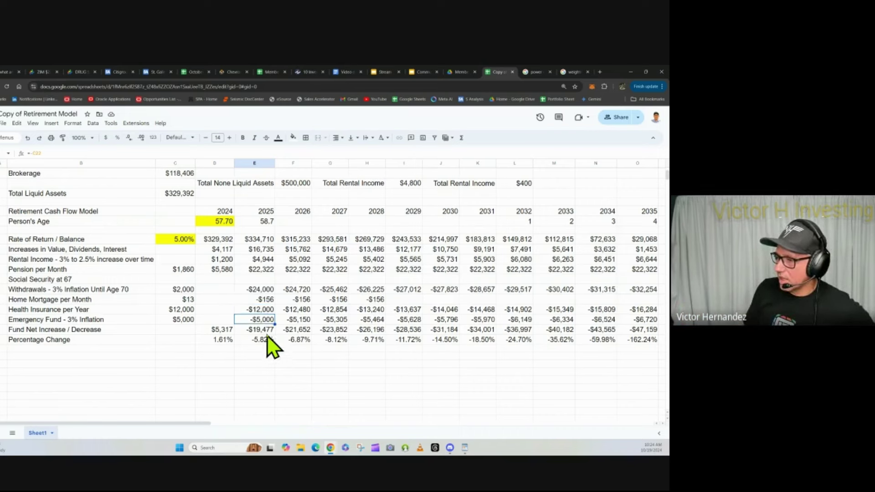
pyautogui.press('Down')
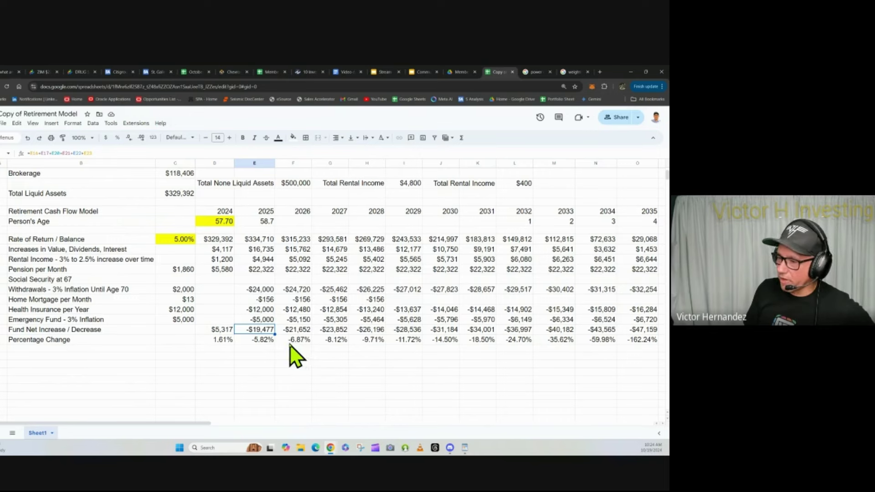
pyautogui.press('Down')
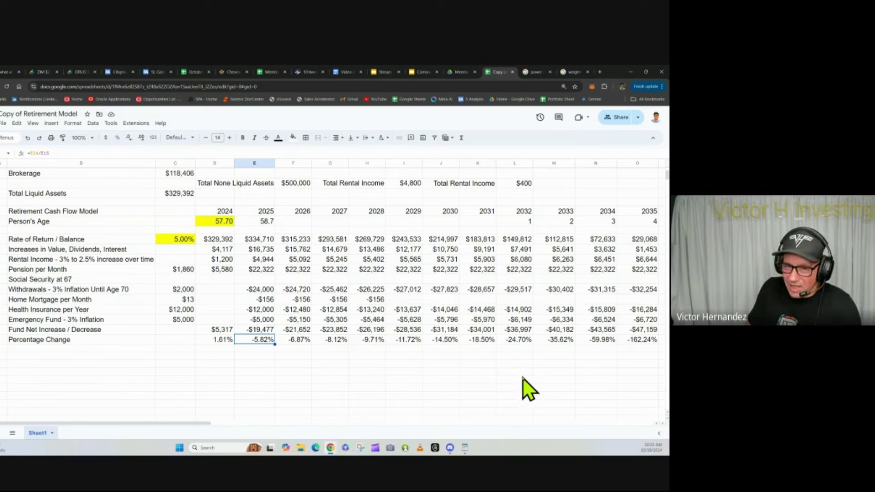
# - Review the liquid balances, real estate equity and rental income above the retirement cash flow model alongside its yearly rows
pyautogui.scroll(3, 406, 371)
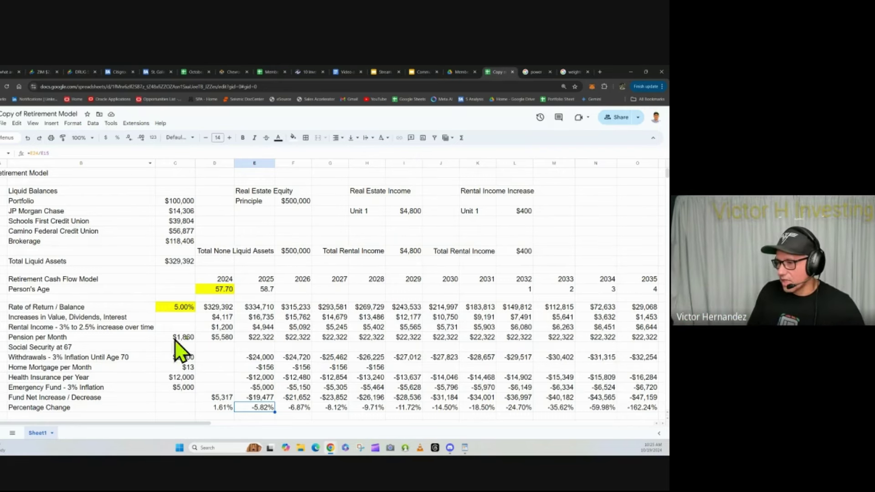
pyautogui.scroll(-3, 205, 335)
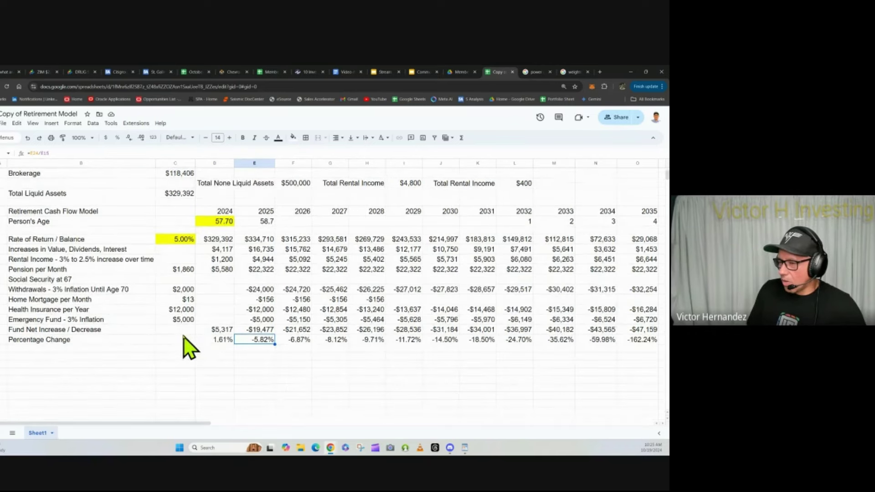
pyautogui.click(248, 349)
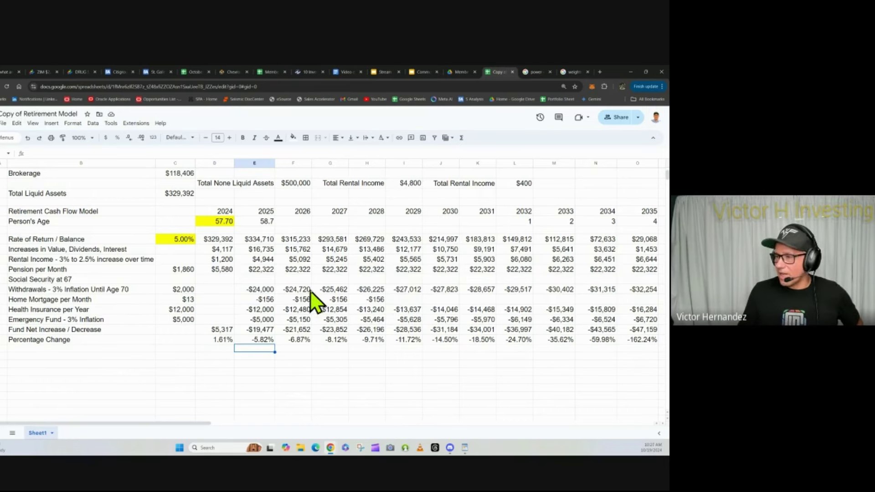
pyautogui.scroll(3, 248, 337)
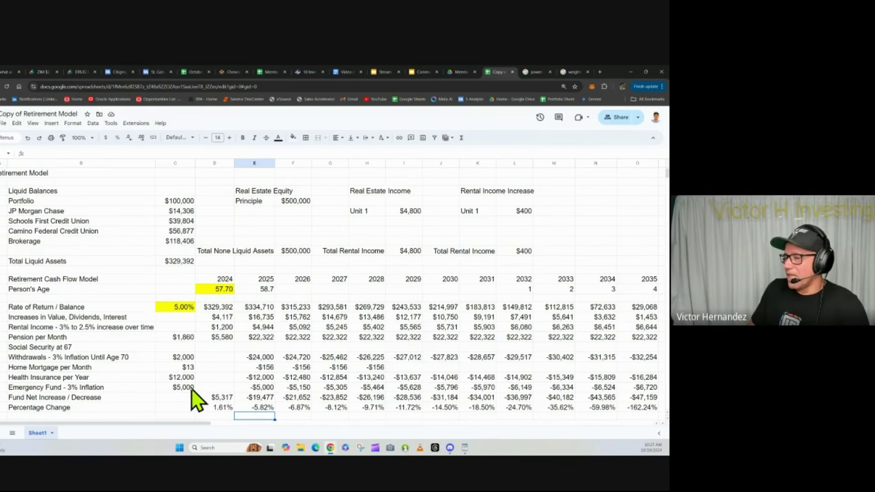
pyautogui.scroll(-1, 192, 389)
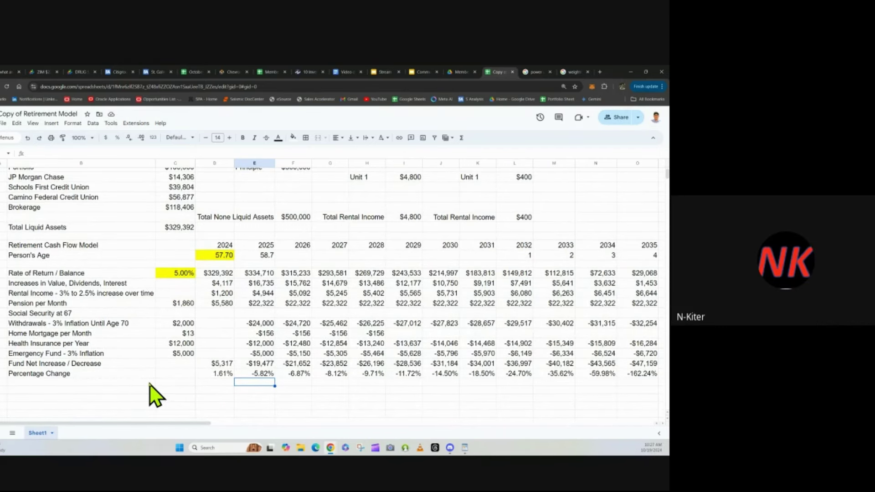
pyautogui.scroll(1, 137, 384)
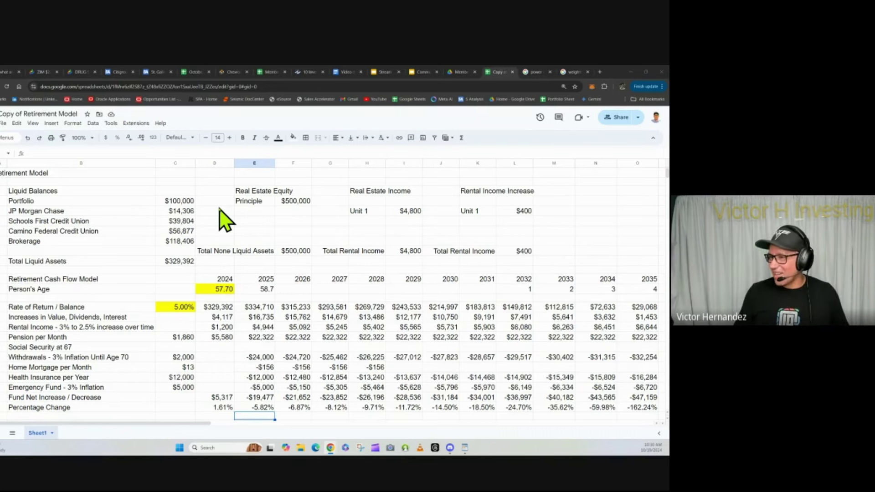
# - Switch to the October 2024 Portfolio Sheet's Bond Ladder and inspect the 1 Year Total's current value and total return
pyautogui.click(195, 72)
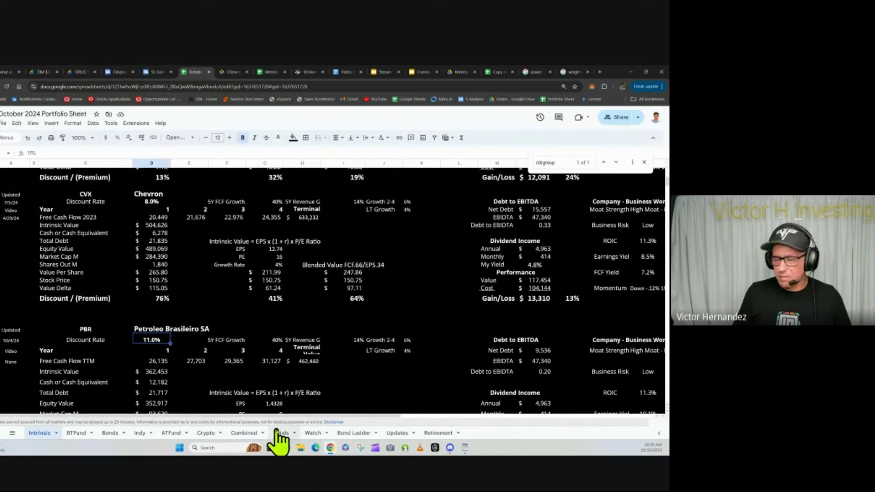
pyautogui.click(354, 433)
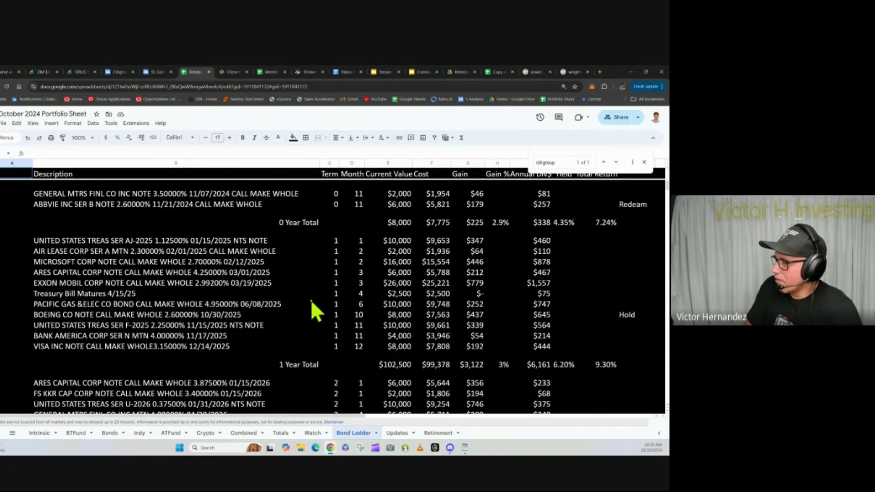
pyautogui.scroll(-2, 297, 288)
pyautogui.scroll(2, 297, 288)
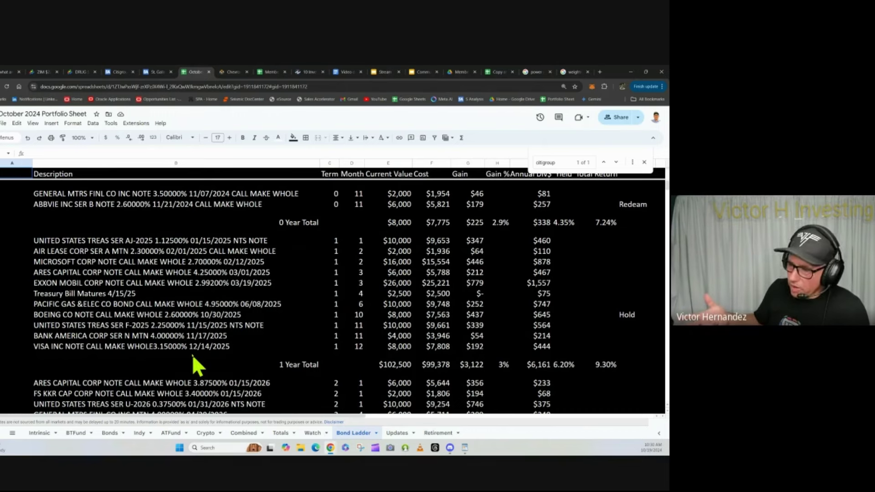
pyautogui.click(403, 365)
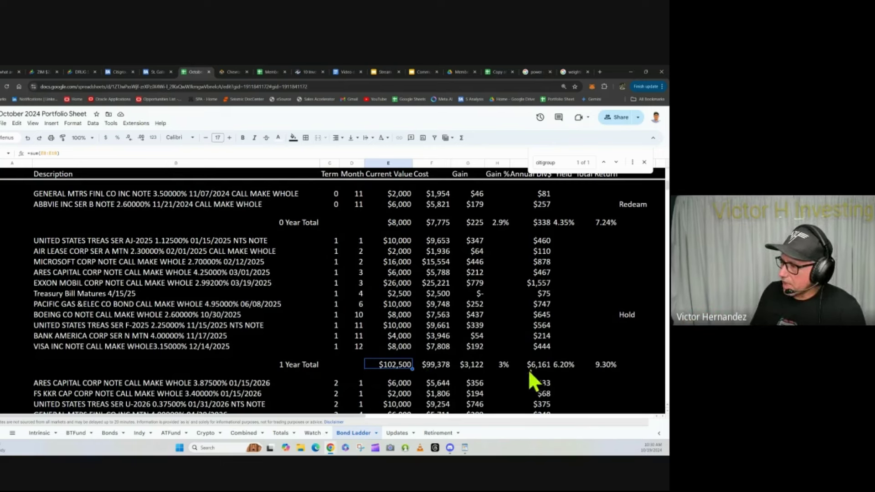
pyautogui.click(604, 366)
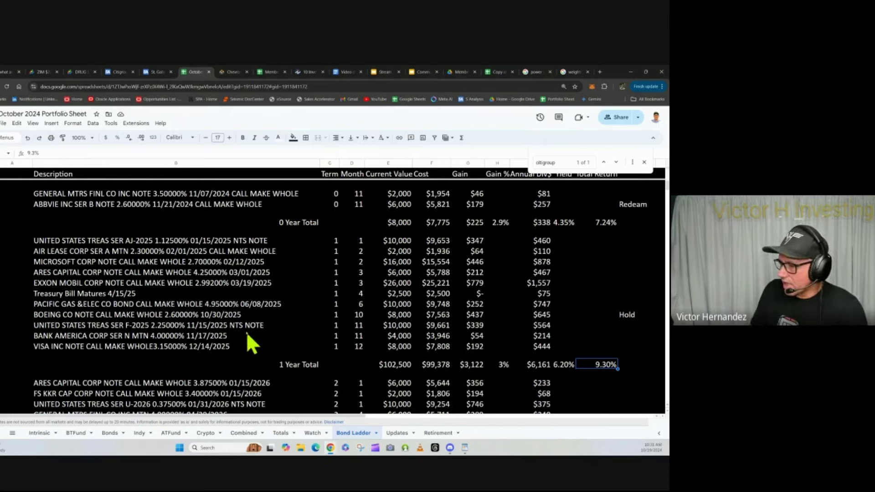
# - Examine the bond ladder's 2-, 3- and 4-year groups, inspecting the current value totals for years 3 and 4
pyautogui.scroll(-3, 247, 332)
pyautogui.scroll(-1, 264, 327)
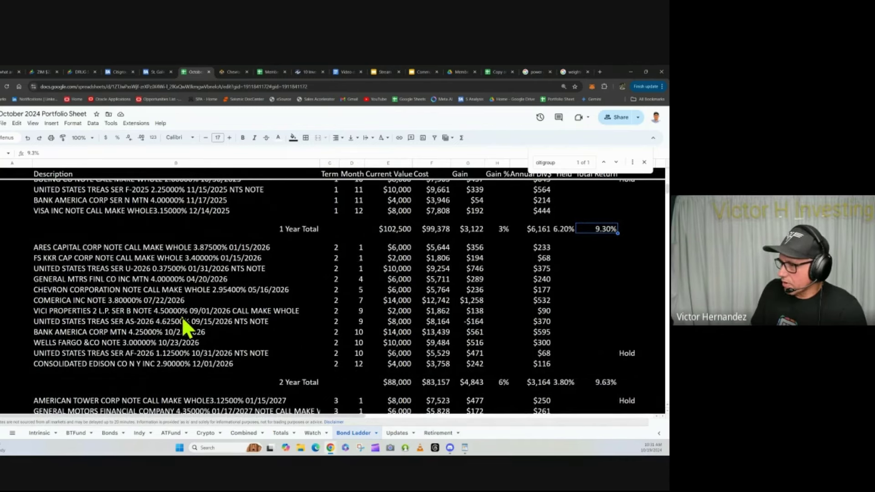
pyautogui.scroll(-4, 182, 316)
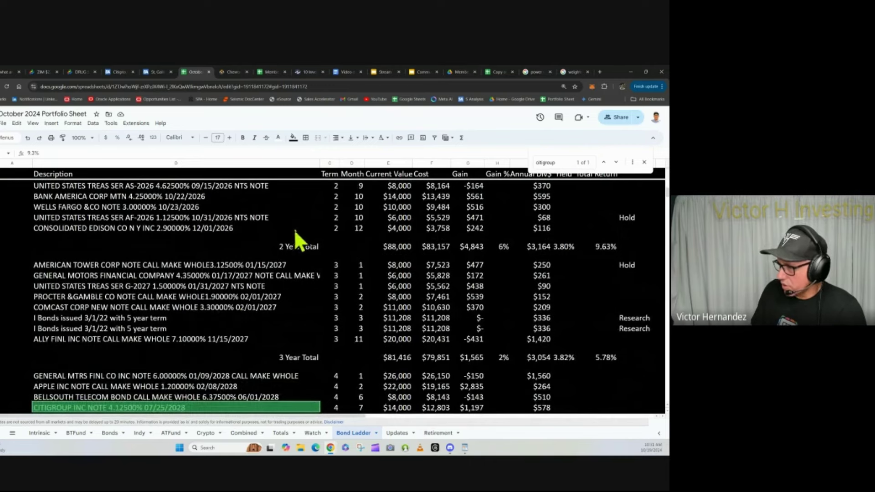
pyautogui.click(397, 357)
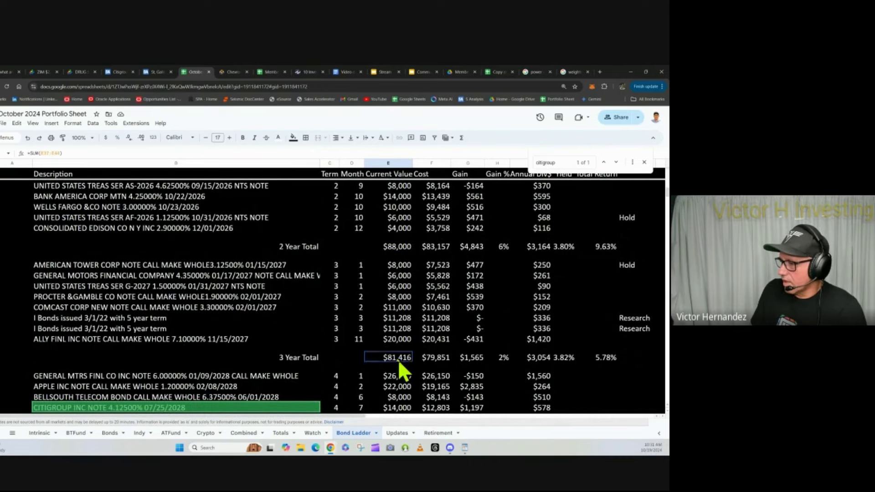
pyautogui.scroll(-2, 304, 338)
pyautogui.scroll(-2, 304, 337)
pyautogui.click(397, 312)
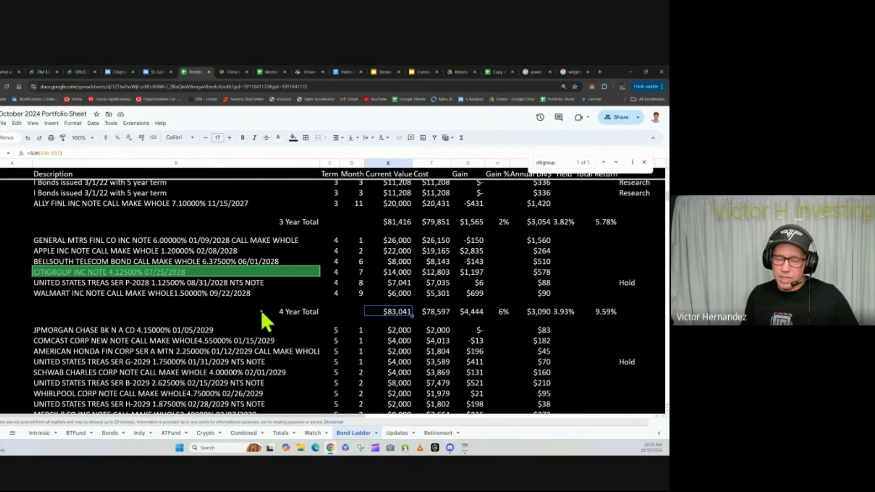
pyautogui.scroll(10, 263, 324)
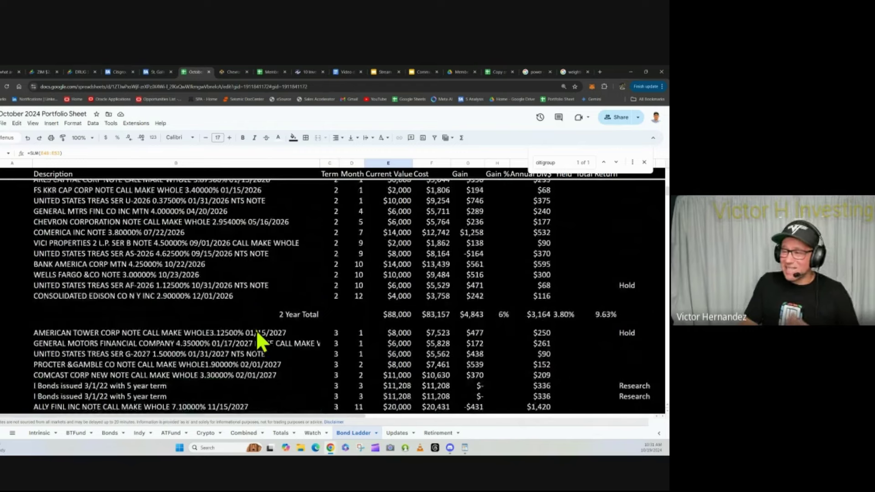
pyautogui.scroll(3, 254, 332)
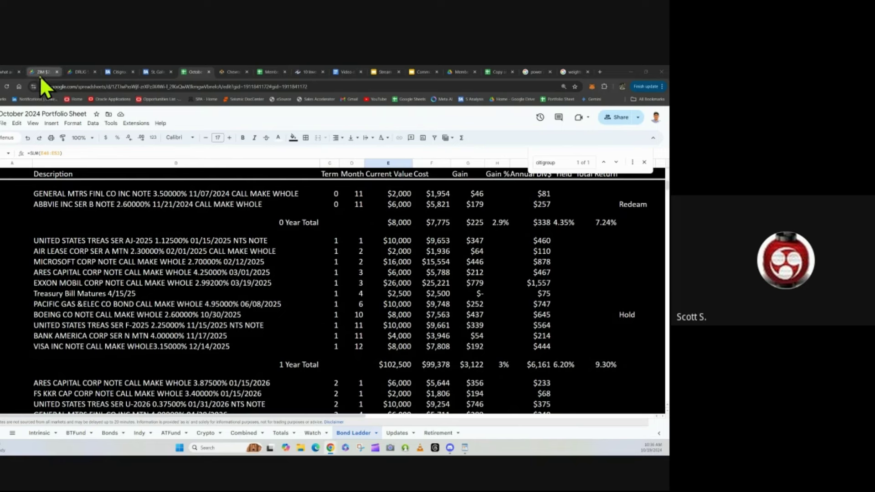
# - Switch to the St. Galler Kantonalbank AG overview on Stock Analysis
pyautogui.moveTo(79, 76)
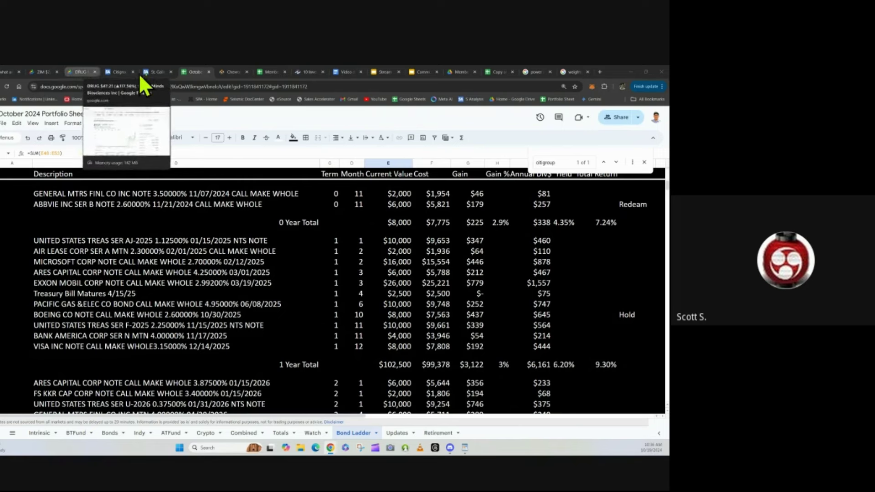
pyautogui.moveTo(149, 73)
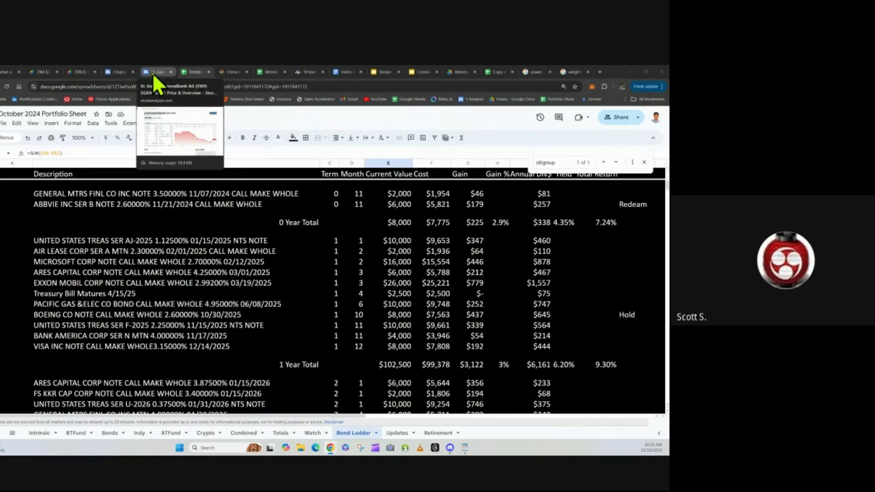
pyautogui.click(152, 72)
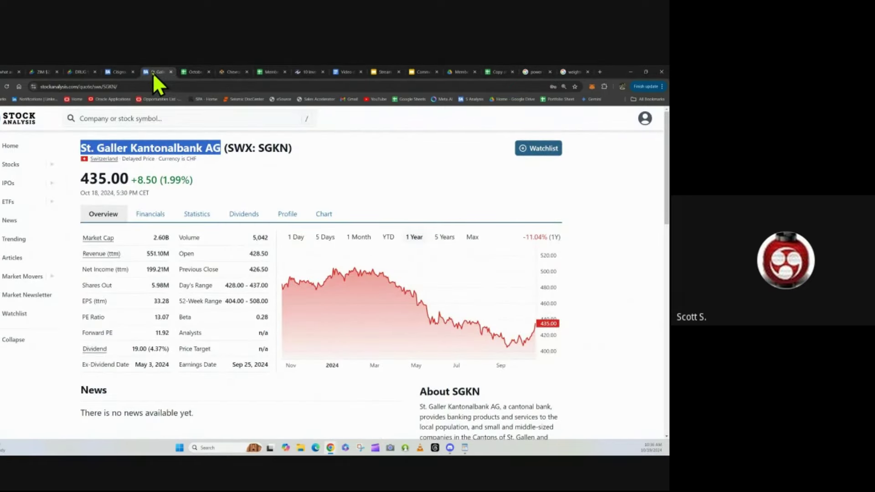
# - Return to the October 2024 Portfolio Sheet and inspect the formula behind Adobe's price on the Combined sheet
pyautogui.click(195, 72)
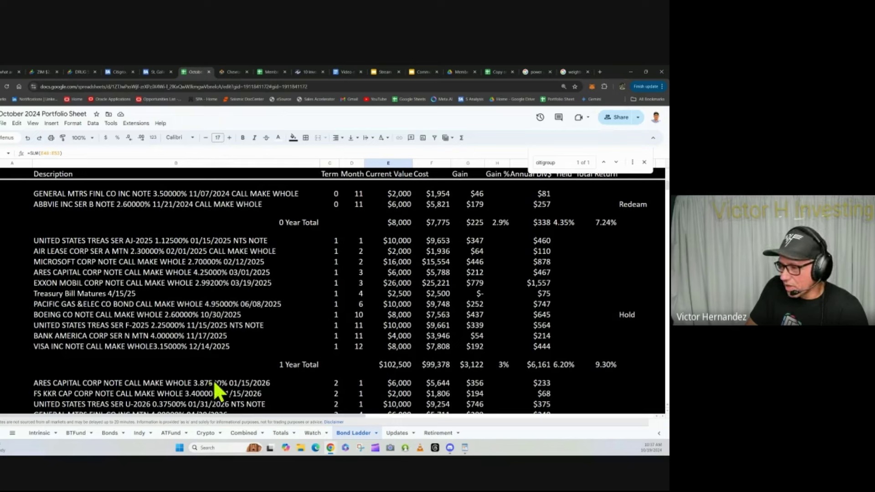
pyautogui.click(246, 433)
pyautogui.click(315, 239)
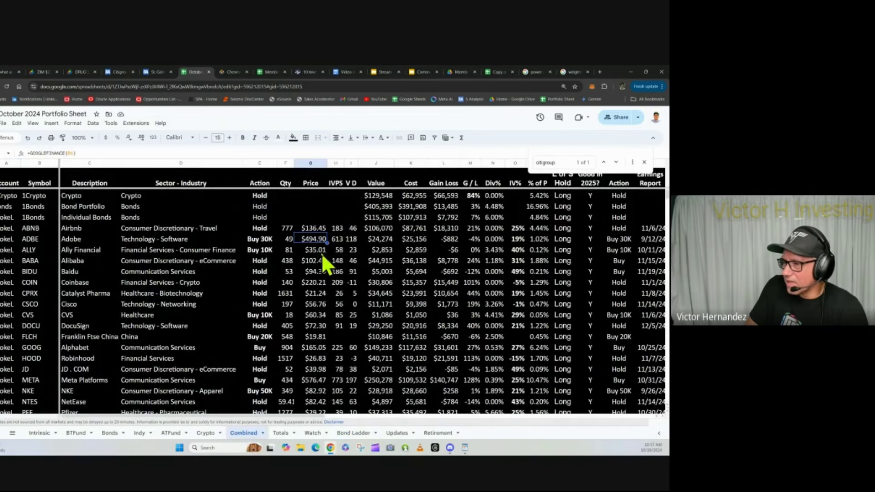
pyautogui.moveTo(76, 153); pyautogui.dragTo(28, 153)
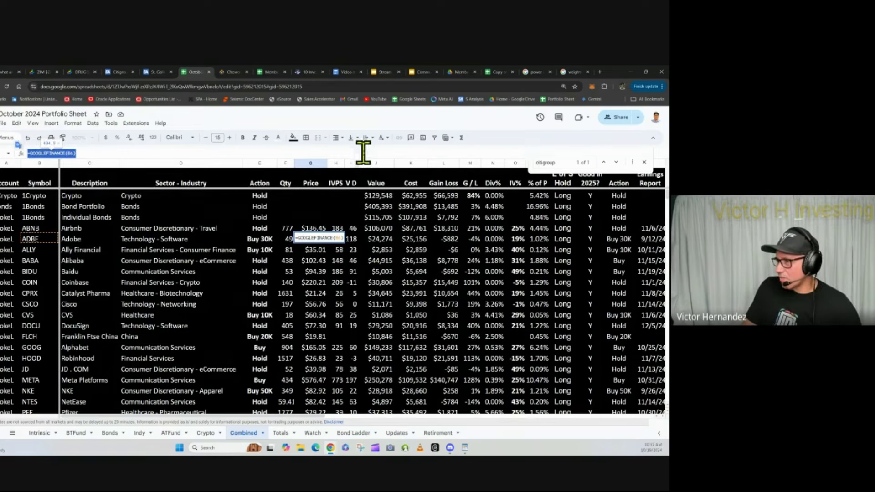
pyautogui.press('Escape')
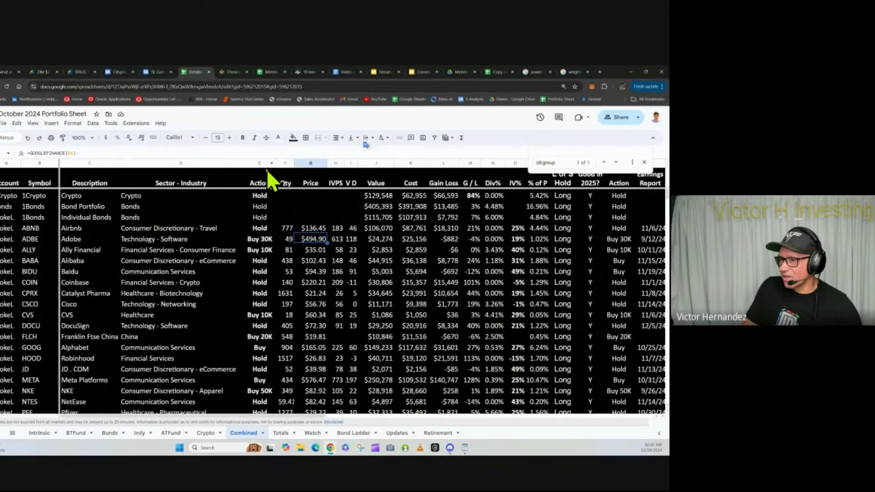